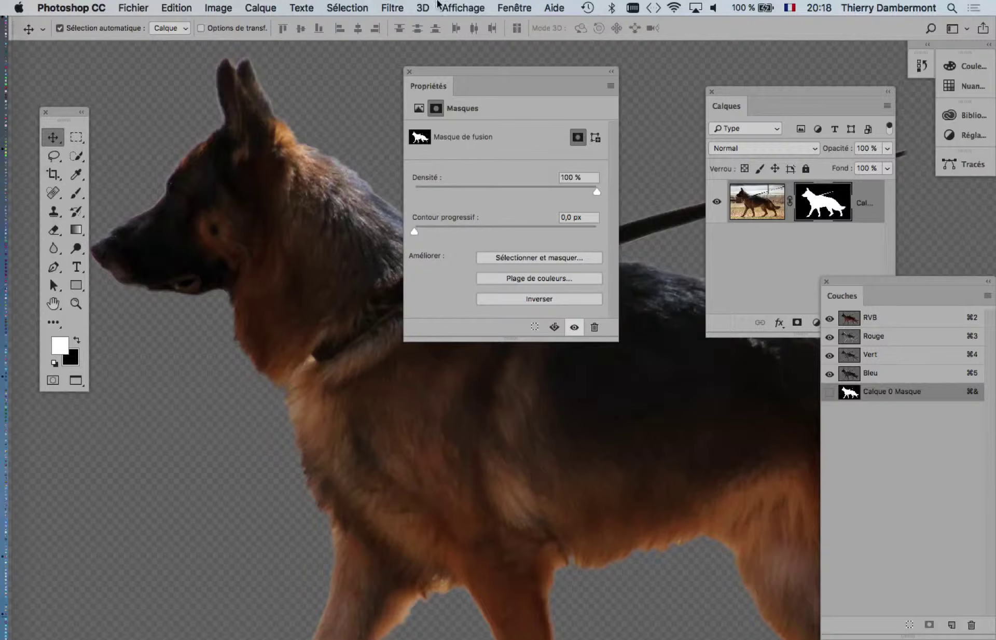
Close the mask Properties panel, zoom out to the whole dog, and open the Sélection menu.
click(409, 71)
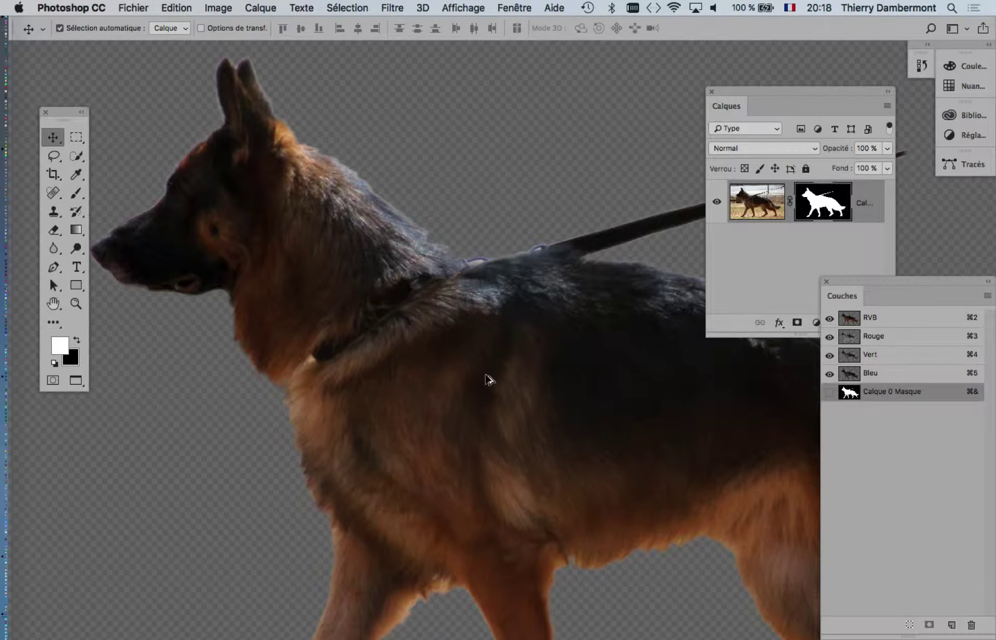
scroll(487, 379, down, 3)
scroll(508, 371, up, 1)
scroll(375, 265, down, 3)
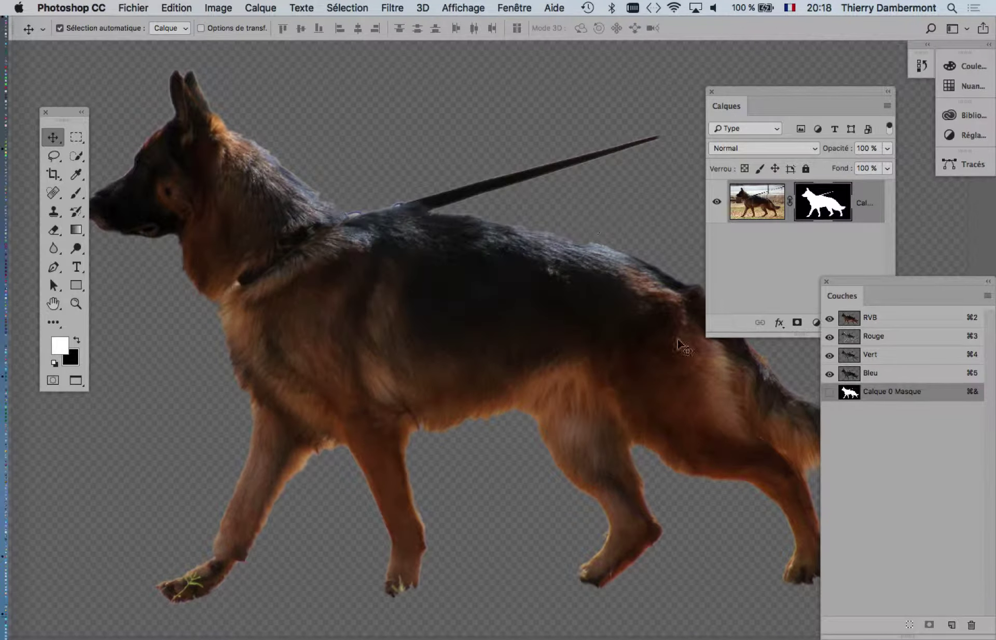
click(343, 6)
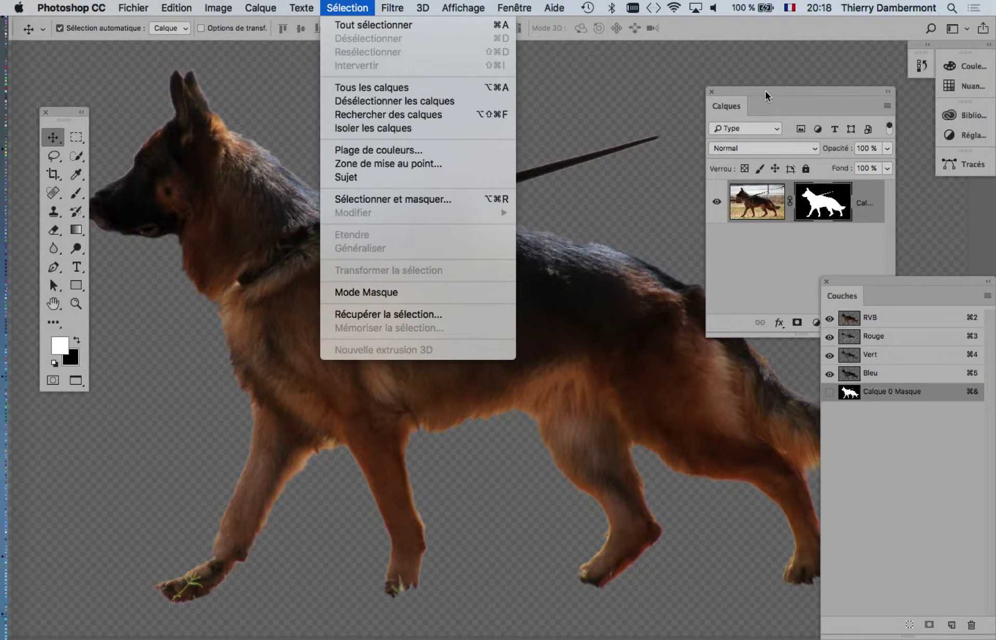
Dismiss the Sélection menu and move the Calques panel further to the right.
click(767, 96)
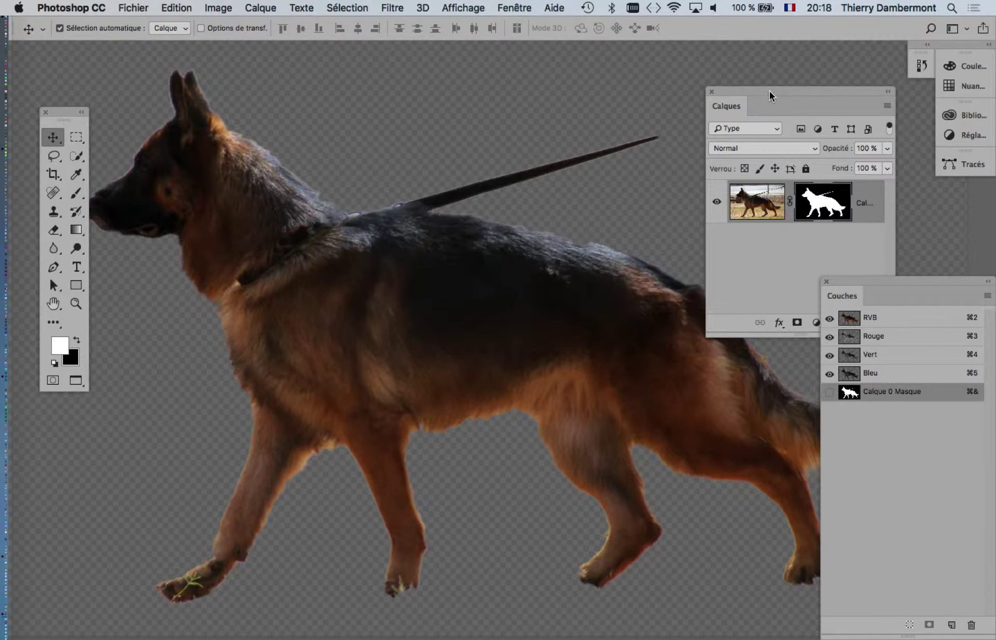
drag(766, 95, 660, 90)
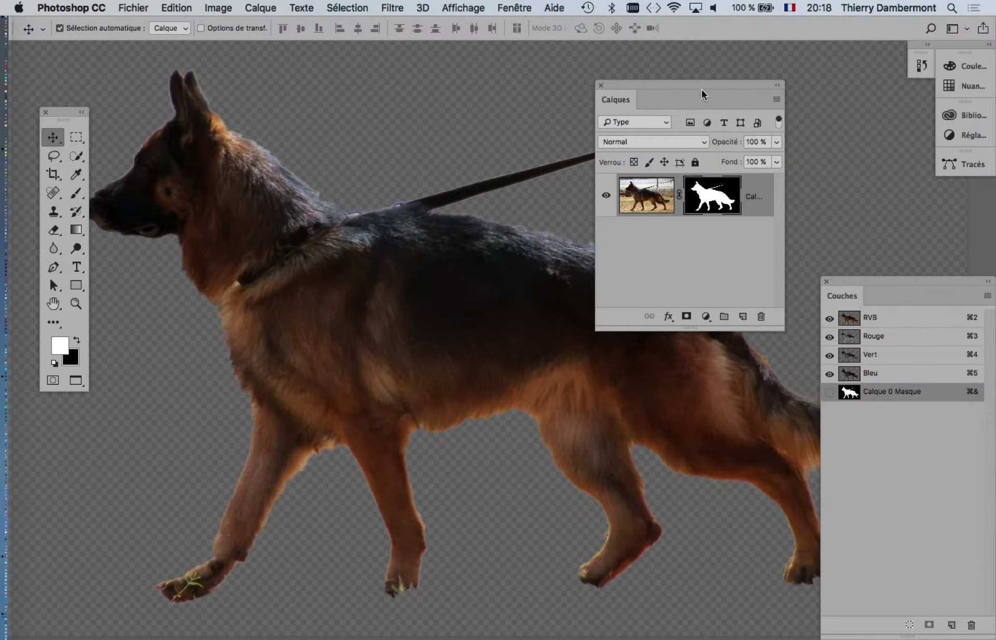
drag(702, 93, 843, 97)
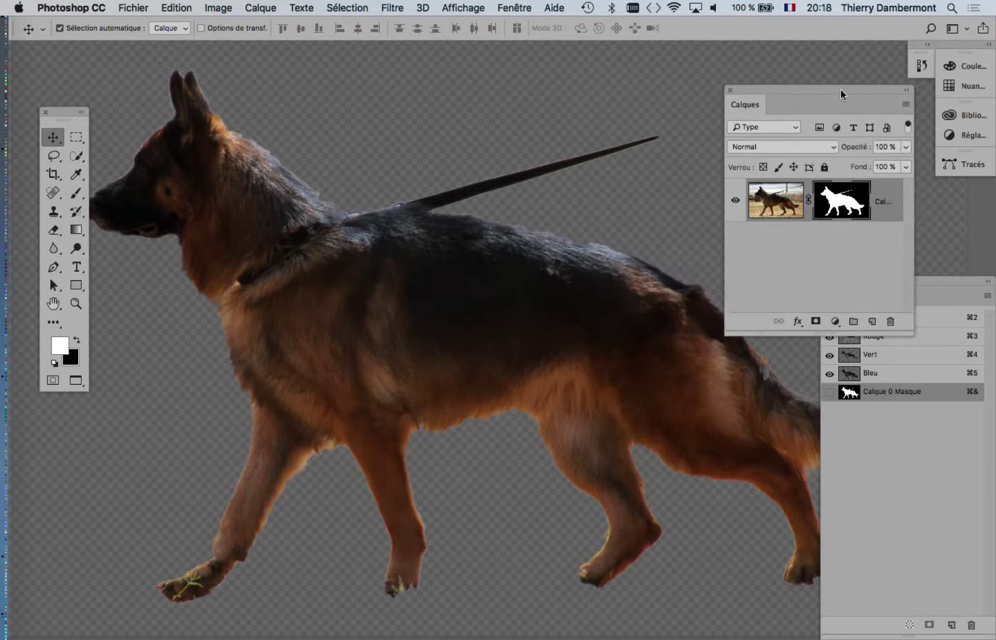
scroll(200, 133, up, 5)
scroll(189, 138, down, 3)
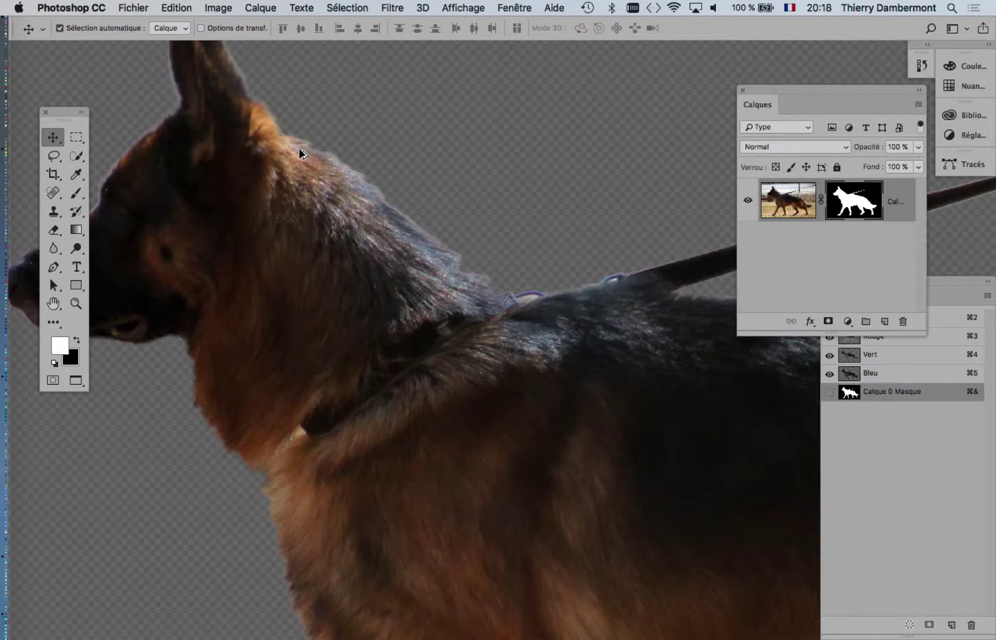
scroll(236, 162, down, 3)
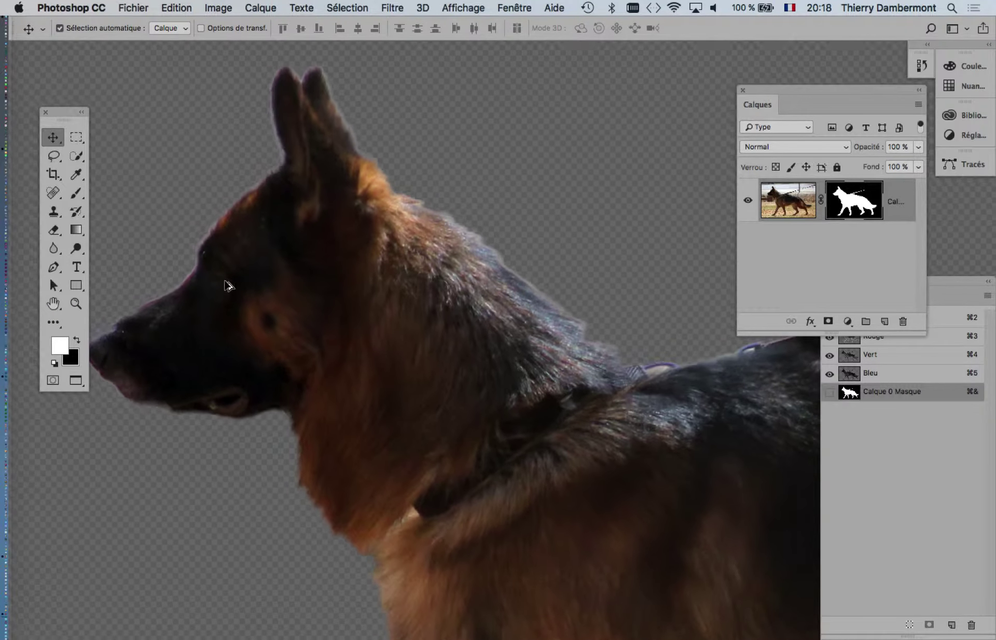
scroll(312, 280, left, 3)
scroll(404, 259, down, 2)
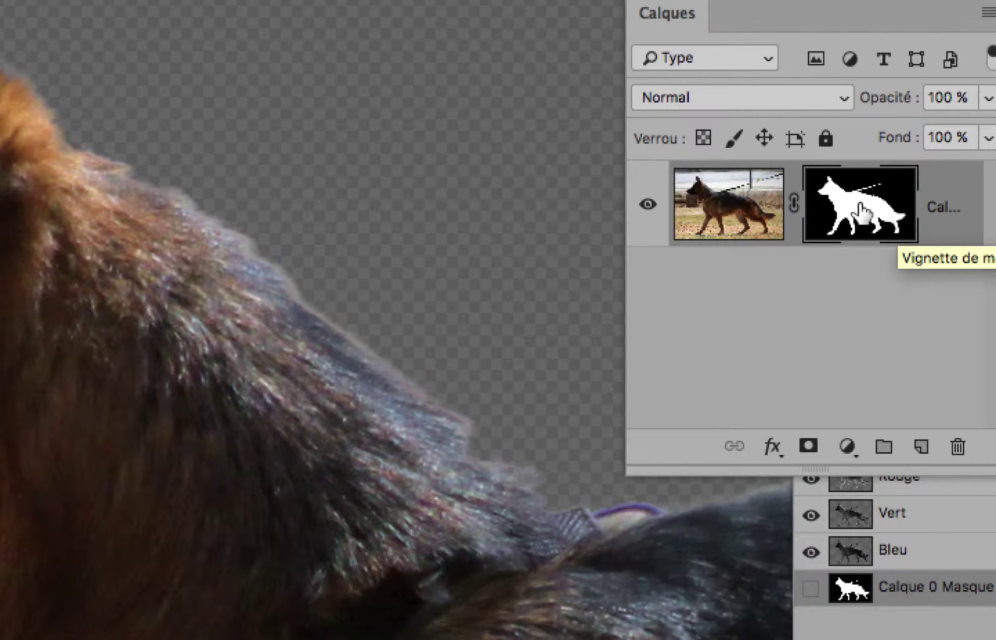
Open and close the layer mask's Propriétés panel twice, then show Fenêtre > Espace de travail.
double_click(862, 212)
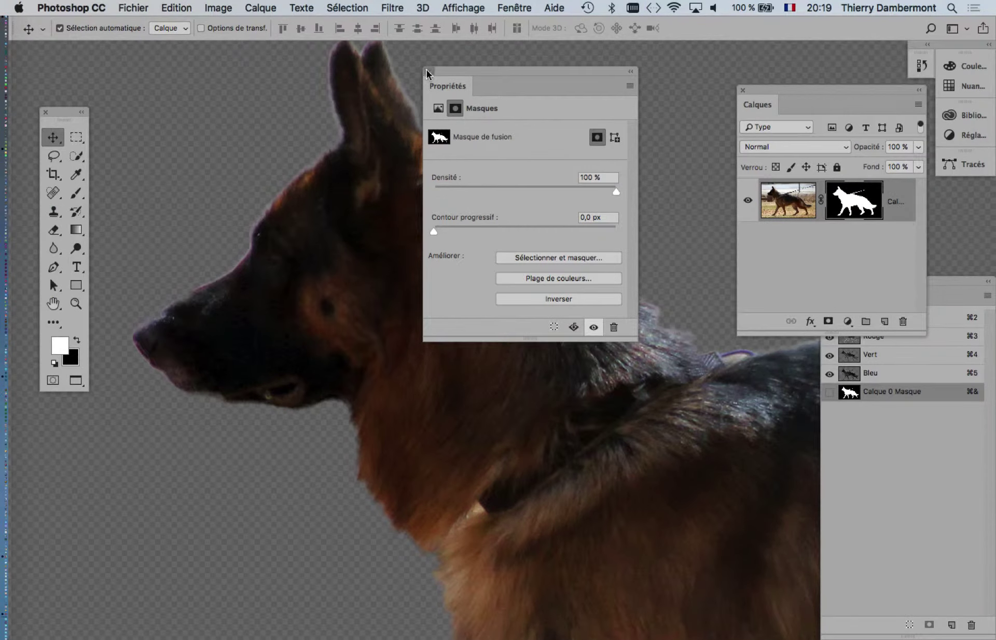
click(429, 72)
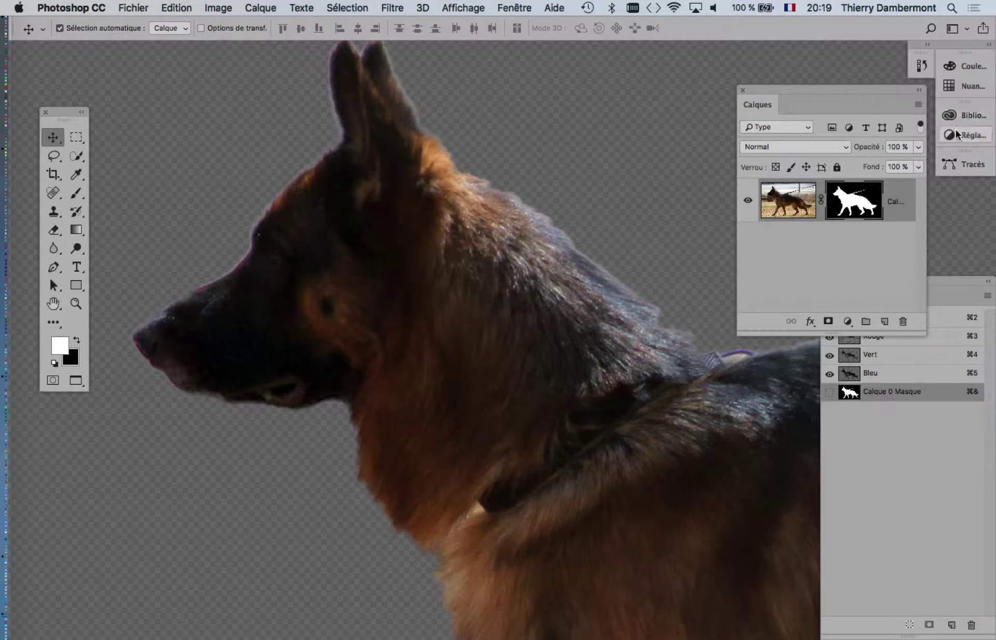
double_click(859, 204)
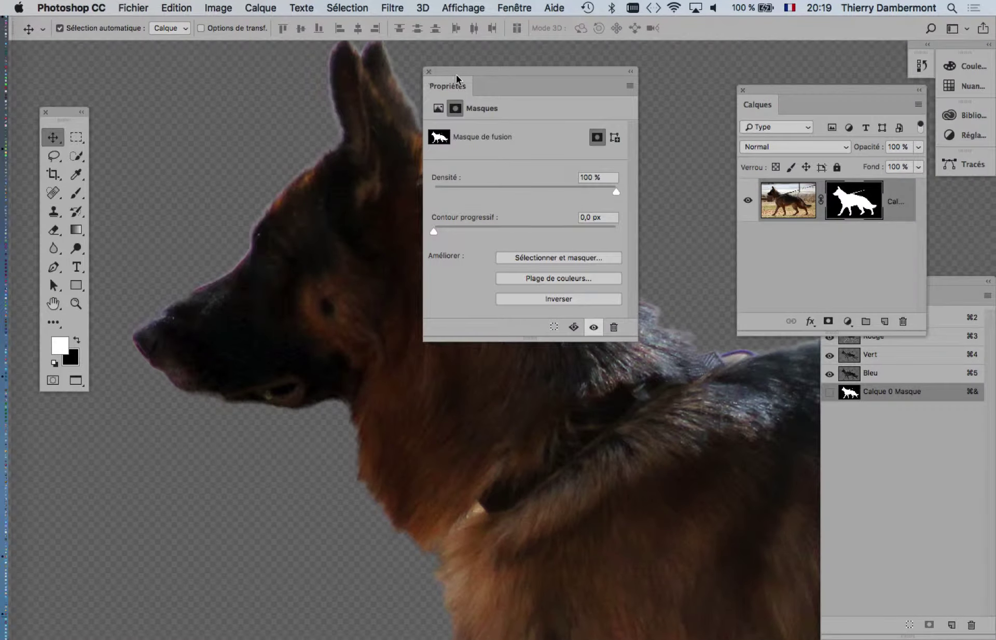
click(429, 72)
click(518, 7)
mouse_move(545, 38)
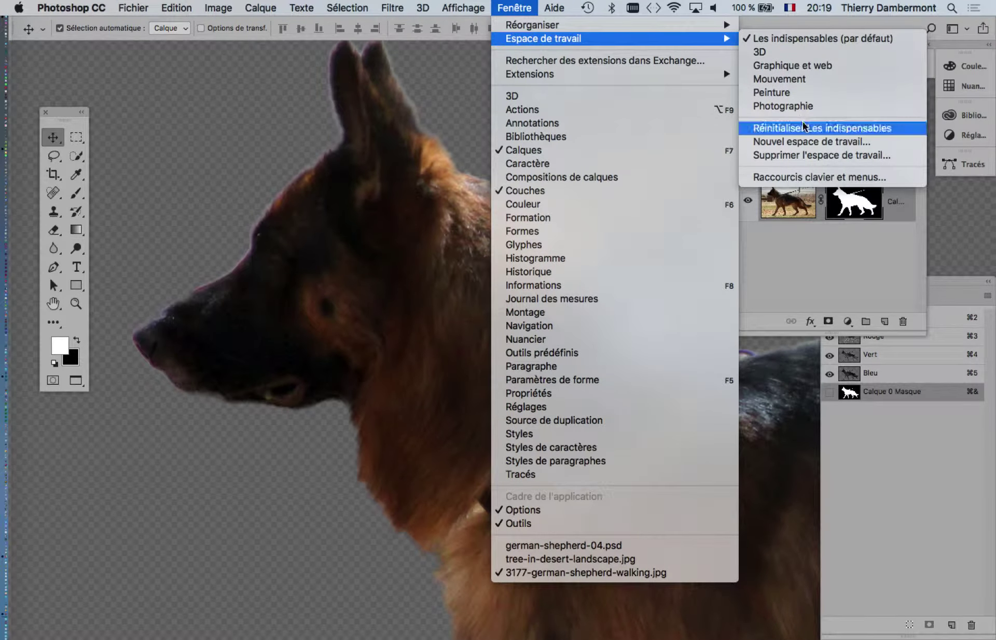
Reset the Les indispensables workspace, hide panels with Shift+Tab, and show the Calques panel again.
click(786, 127)
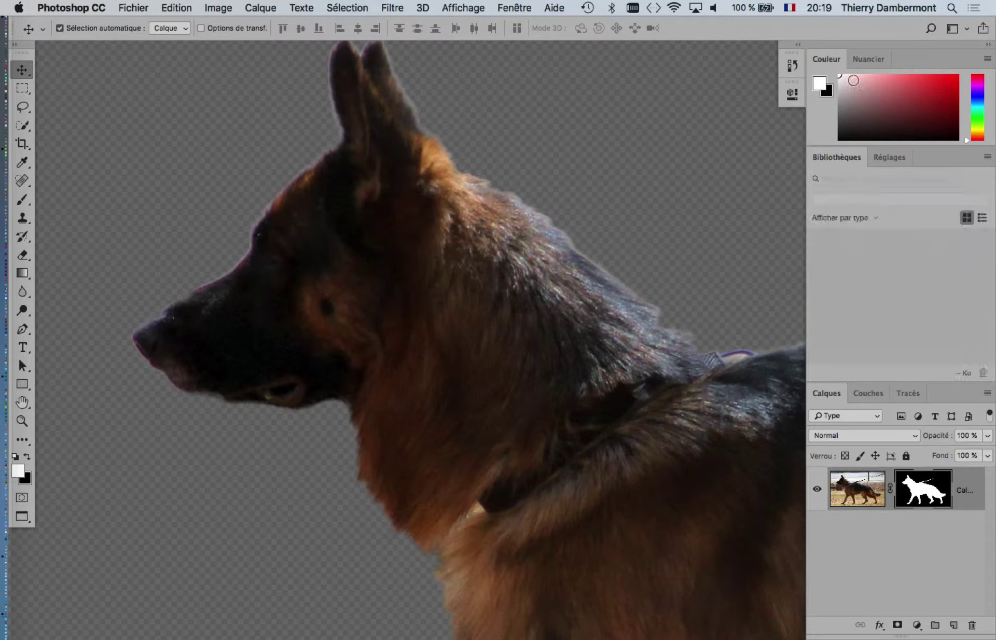
click(16, 45)
key(shift+Tab)
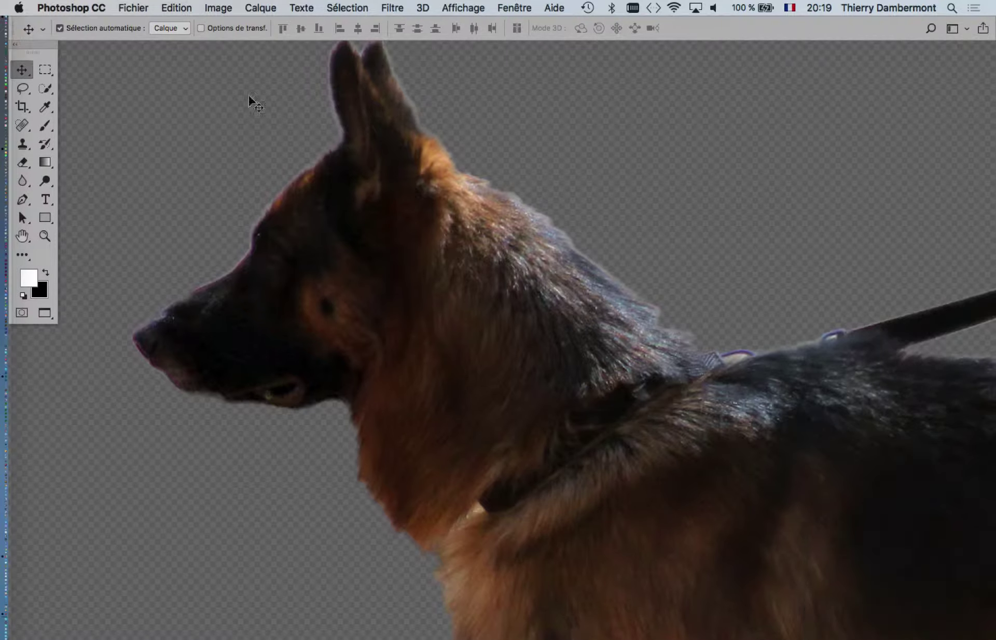
click(512, 7)
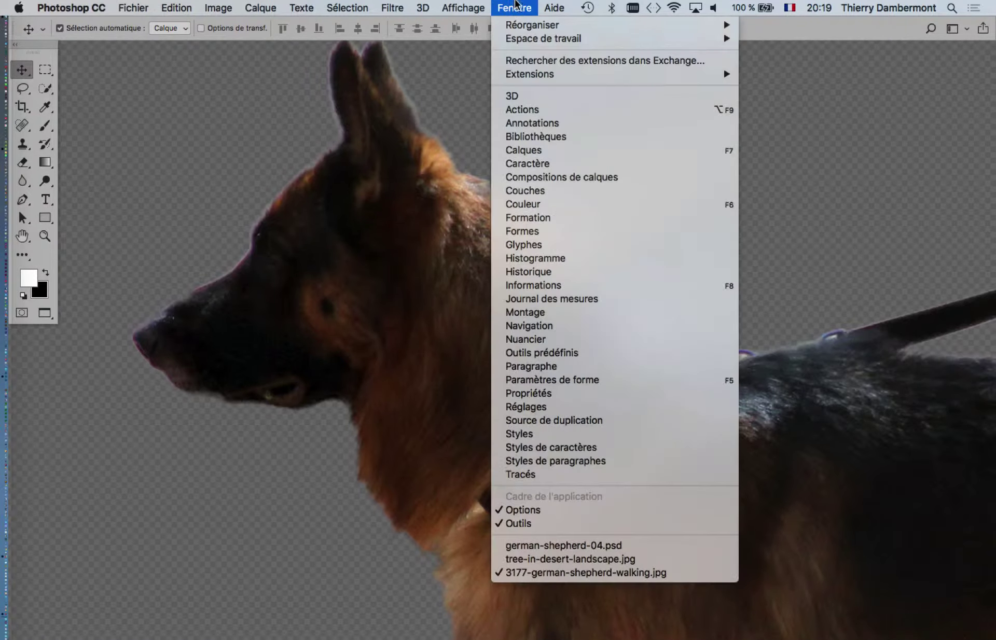
click(576, 156)
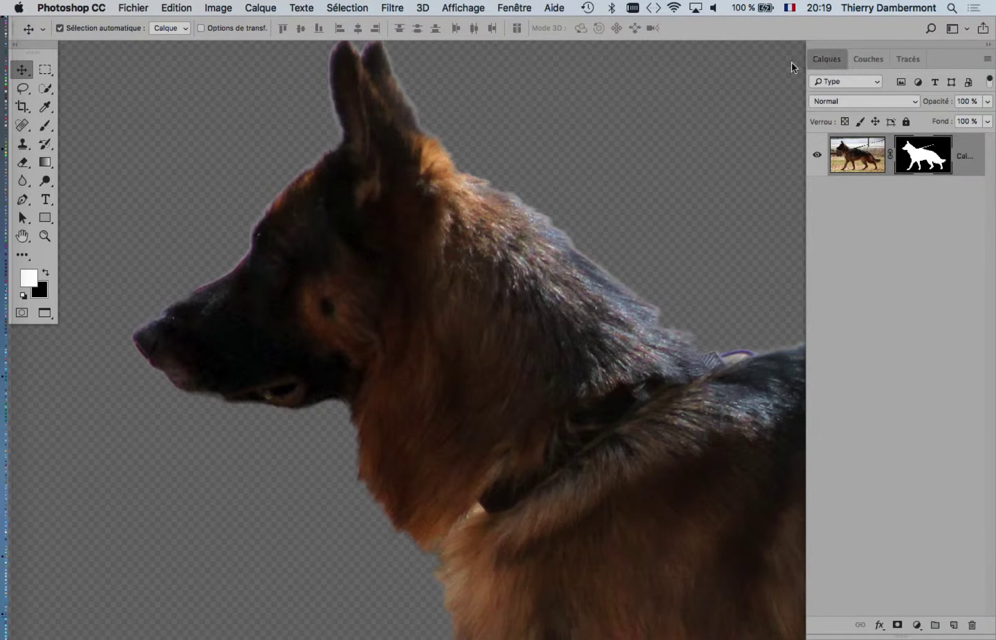
Float the Calques and mask Propriétés panels over the canvas beside Couches/Tracés.
drag(826, 59, 548, 81)
click(983, 46)
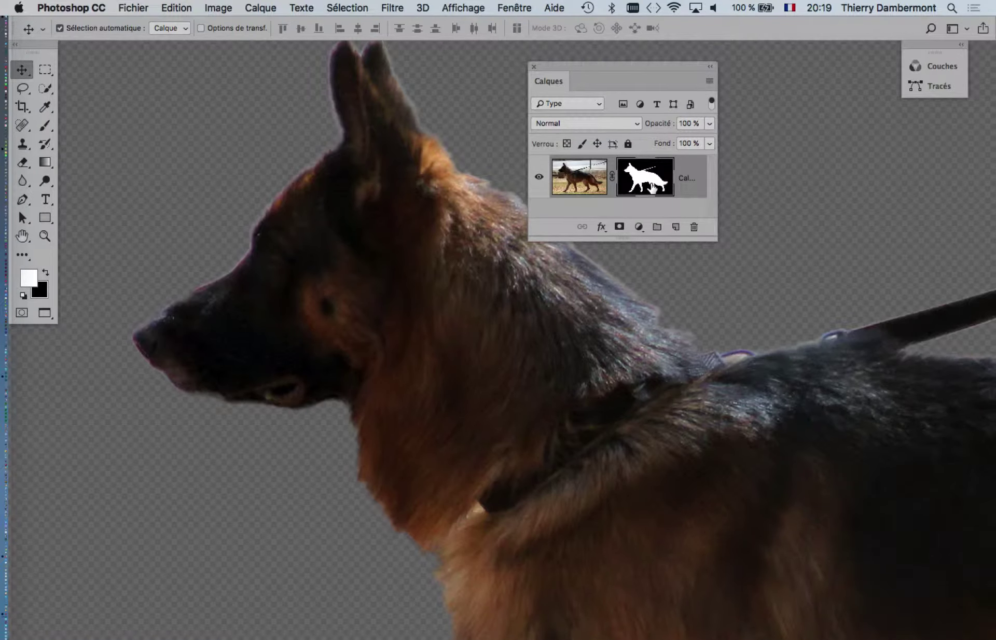
click(922, 51)
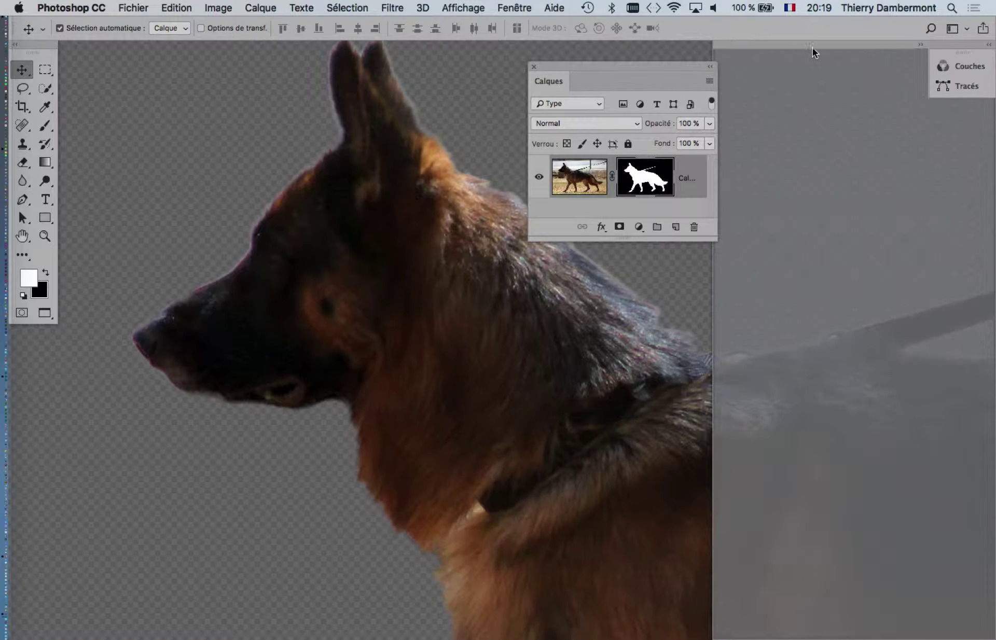
click(988, 45)
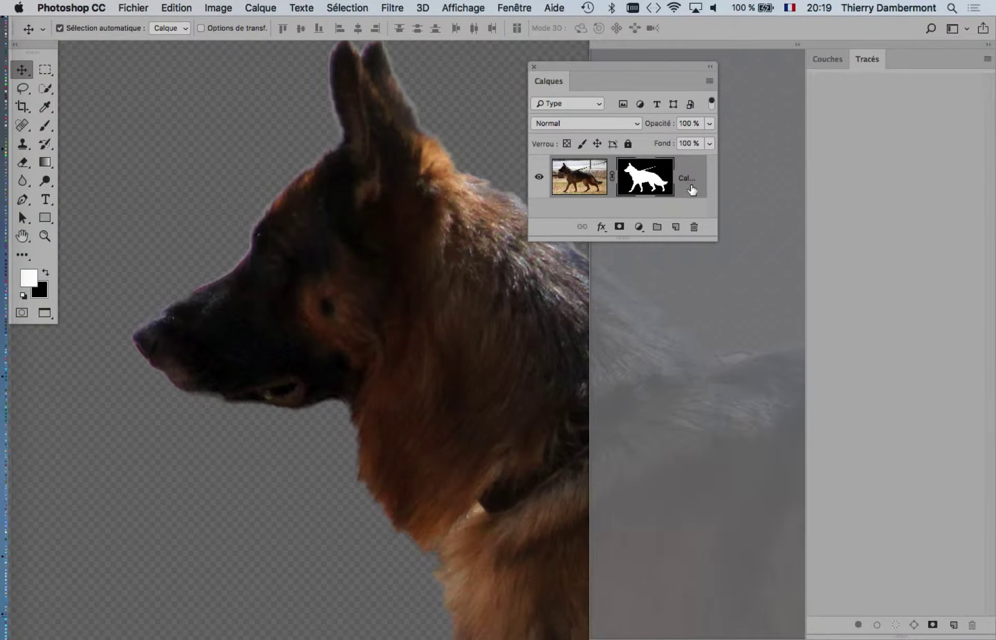
mouse_move(628, 50)
mouse_down()
mouse_move(728, 93)
mouse_move(522, 252)
mouse_up()
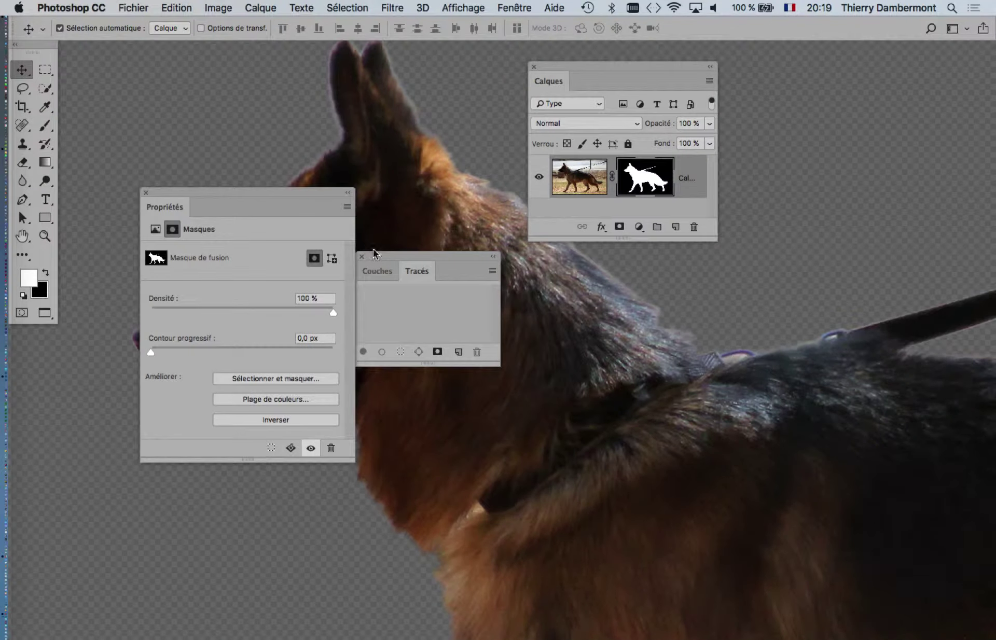
Close Couches/Tracés, place Propriétés beside Calques, and test the Contour progressif slider, leaving 0,0 px.
click(361, 256)
mouse_move(332, 205)
mouse_down()
mouse_move(928, 135)
mouse_move(889, 133)
mouse_up()
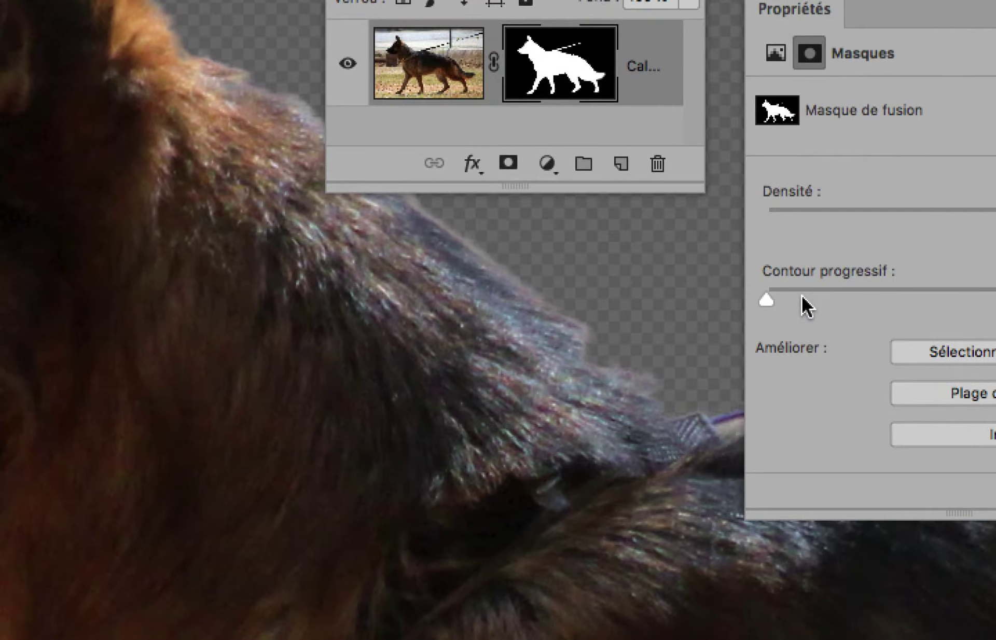
mouse_move(767, 300)
mouse_down()
mouse_move(861, 296)
mouse_move(653, 292)
mouse_up()
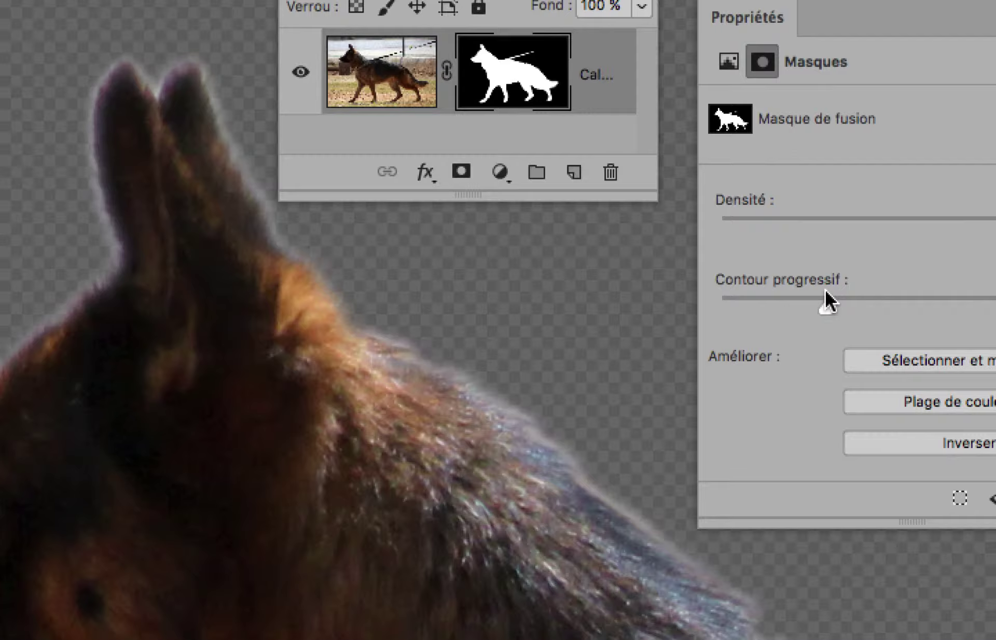
Try the Properties feather, reset it to 0 px, and enter Select and Mask.
drag(825, 292, 838, 292)
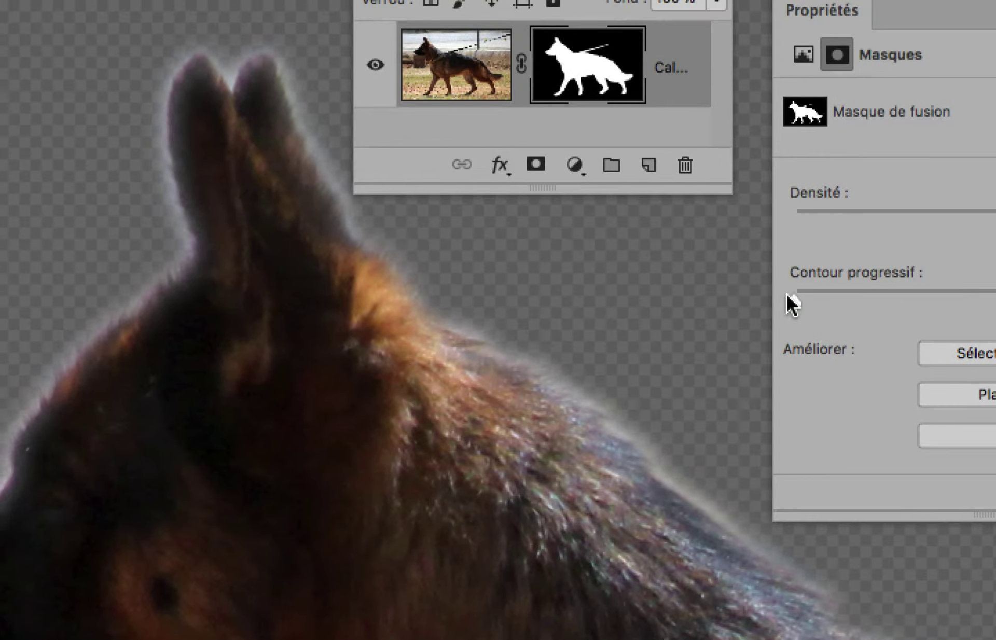
drag(791, 301, 785, 300)
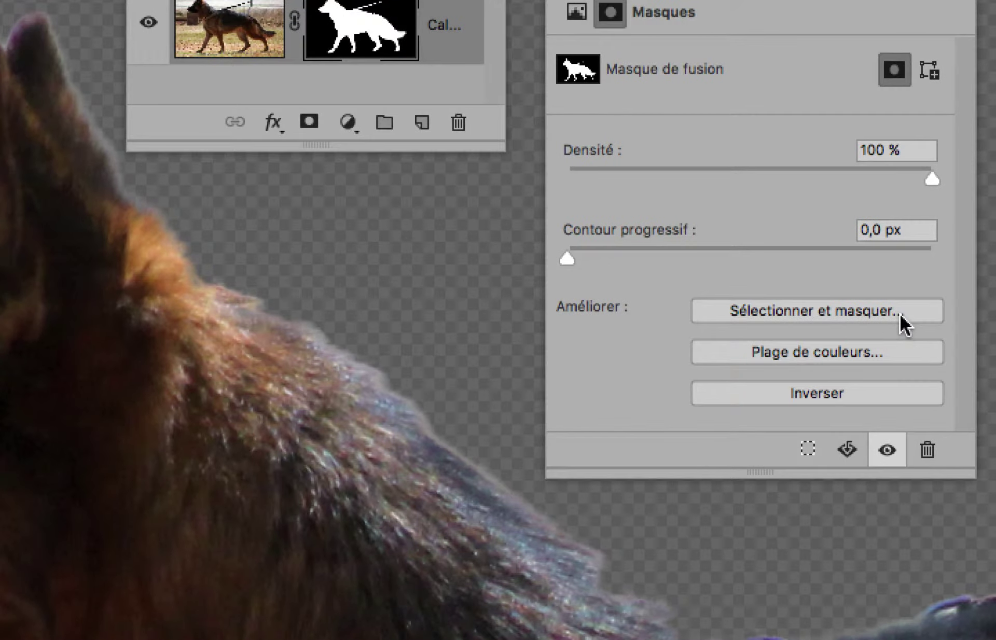
click(902, 324)
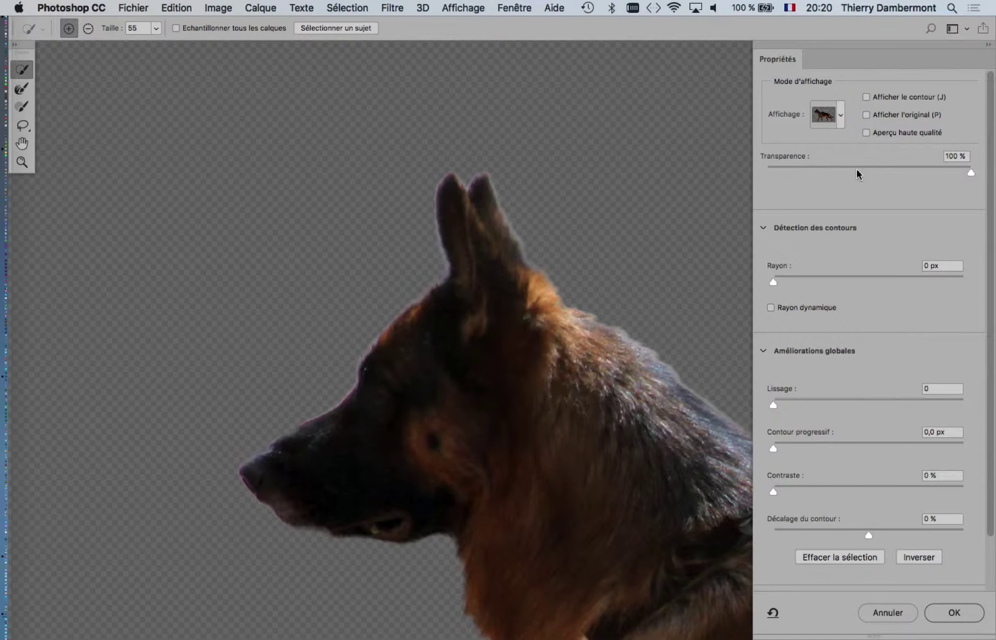
scroll(540, 369, up, 2)
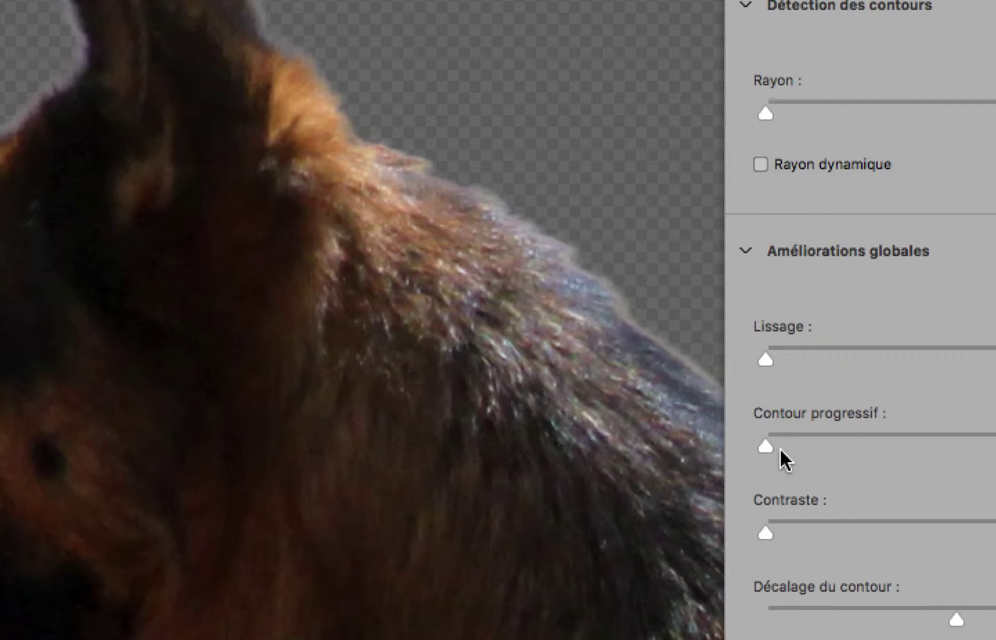
Set Contour progressif to about 4,9 px and Décalage du contour to about -84 %.
click(788, 450)
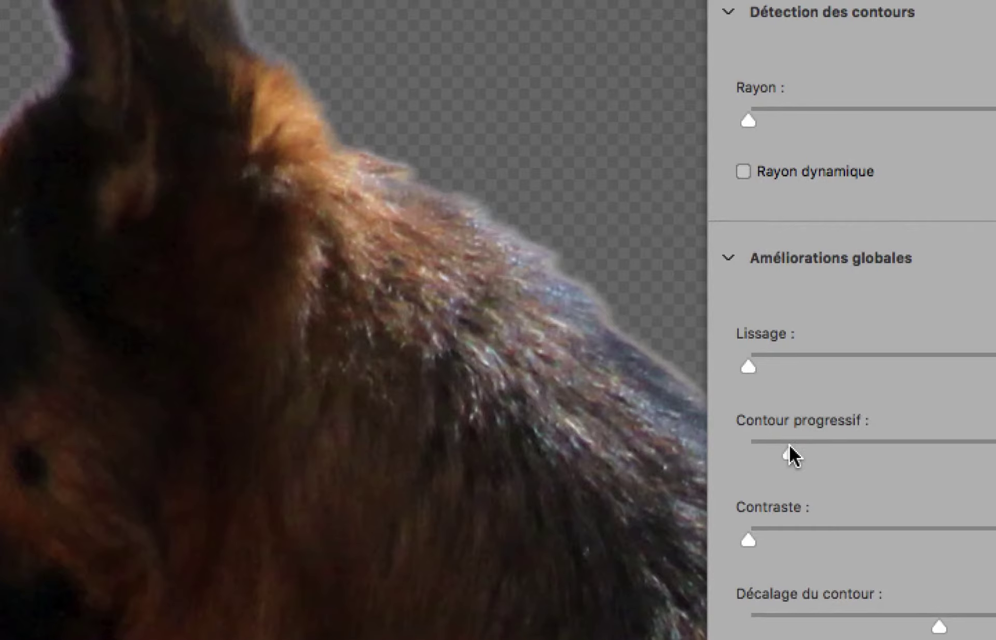
drag(789, 447, 810, 447)
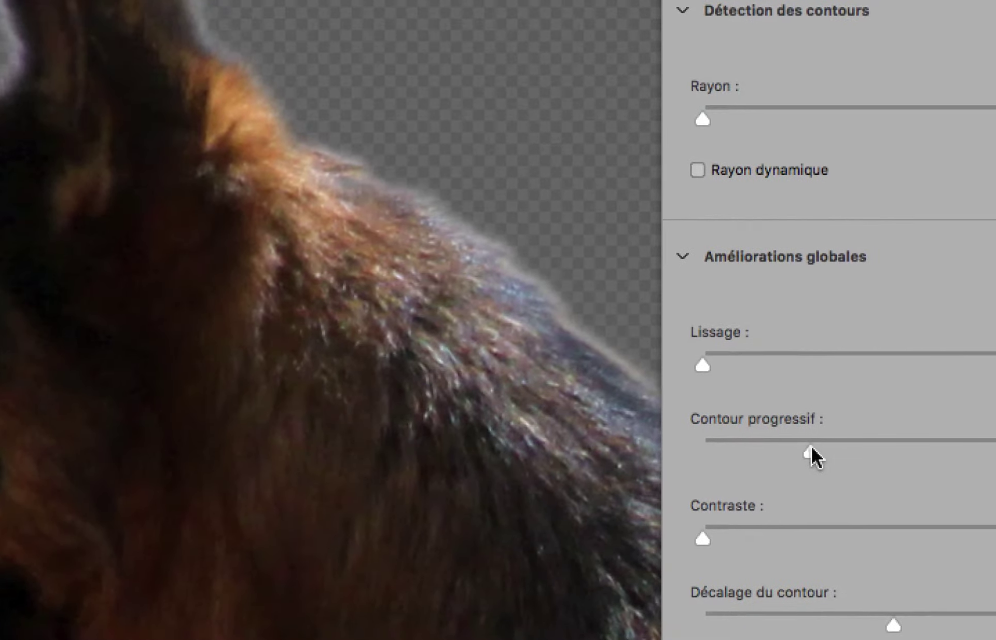
drag(810, 449, 817, 450)
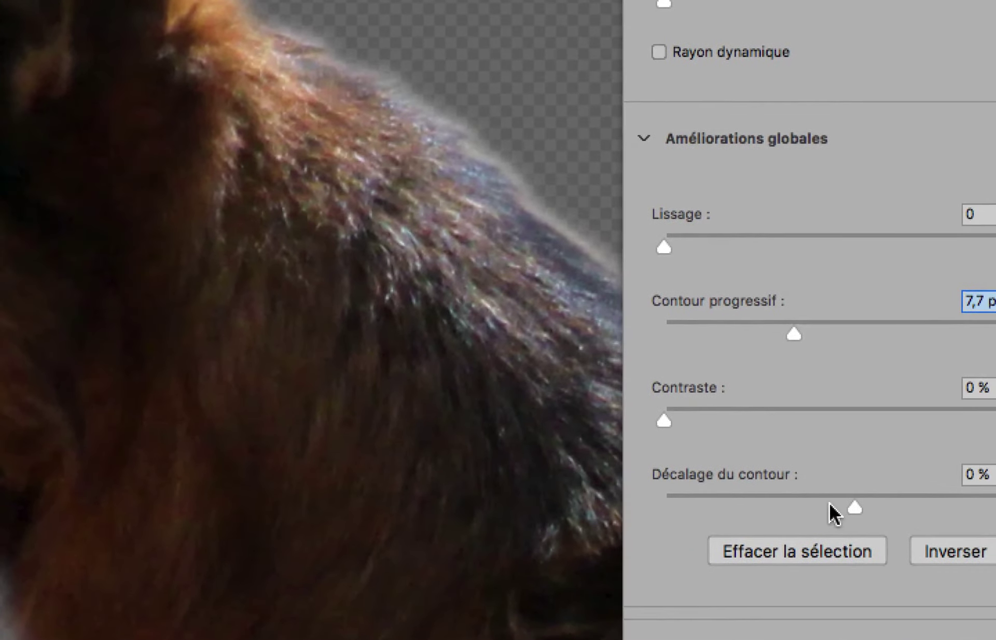
drag(833, 513, 815, 511)
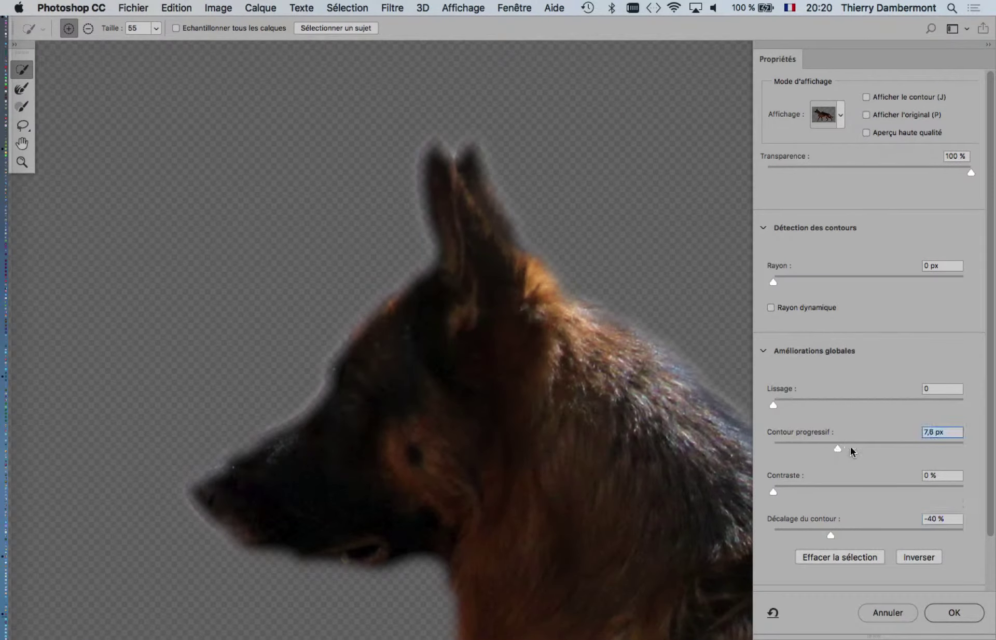
drag(836, 451, 859, 448)
click(827, 450)
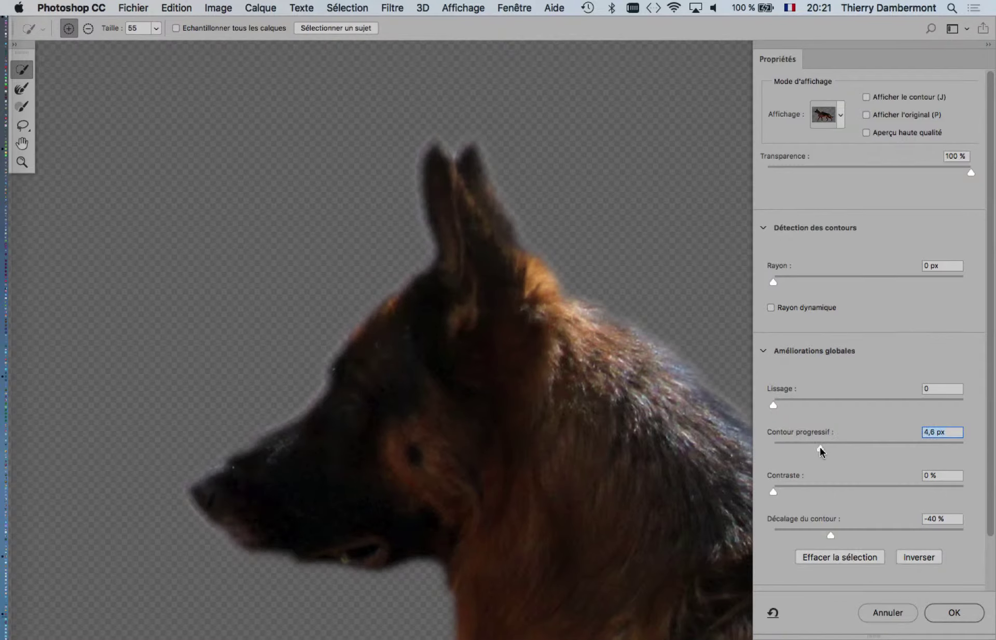
drag(827, 536, 827, 536)
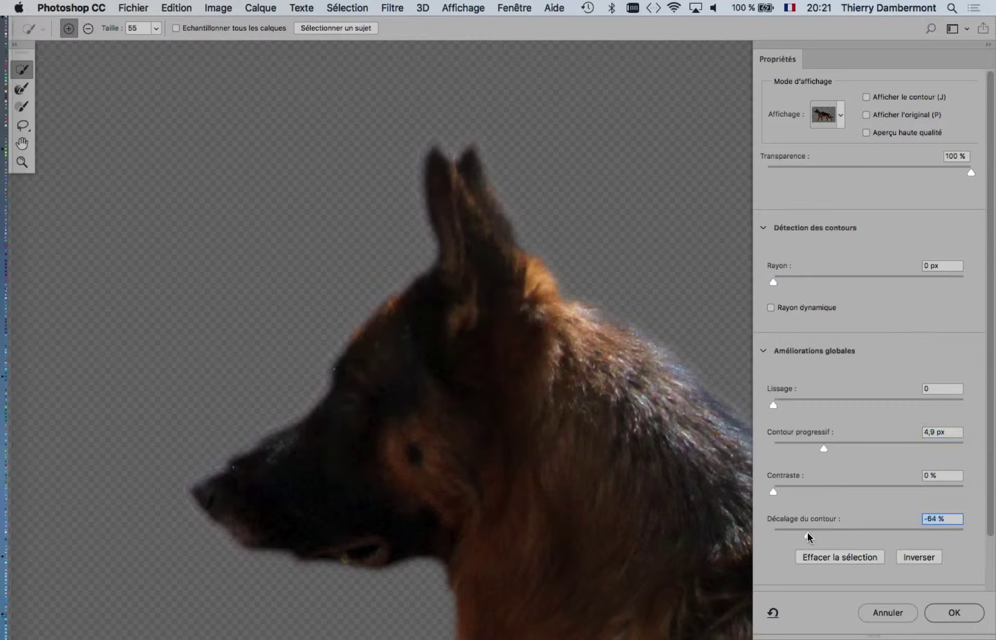
Apply the refined mask with OK and pan over the dog's neck and back to check edges.
click(954, 612)
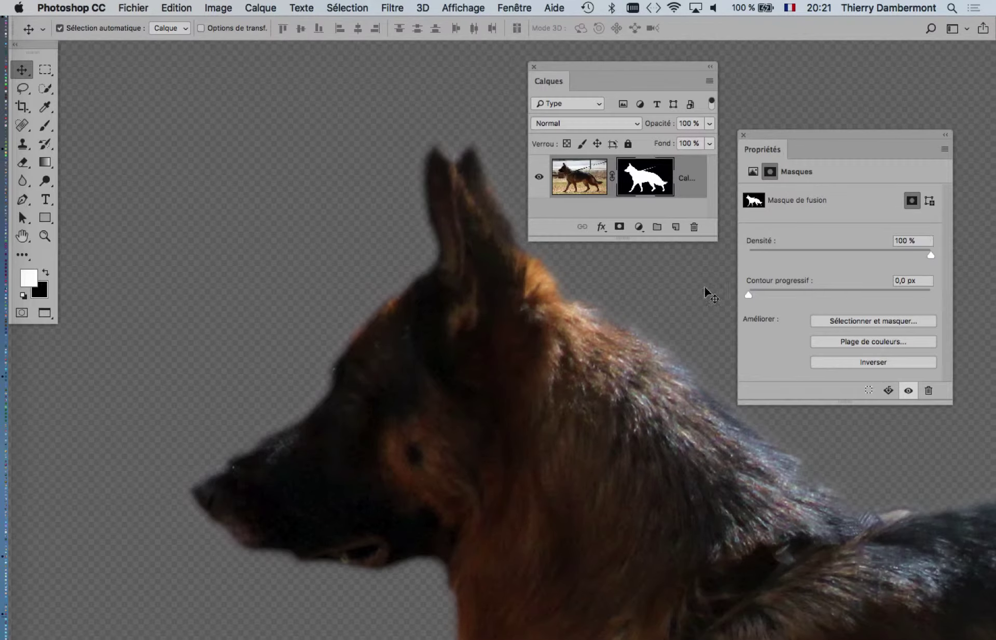
drag(544, 373, 382, 231)
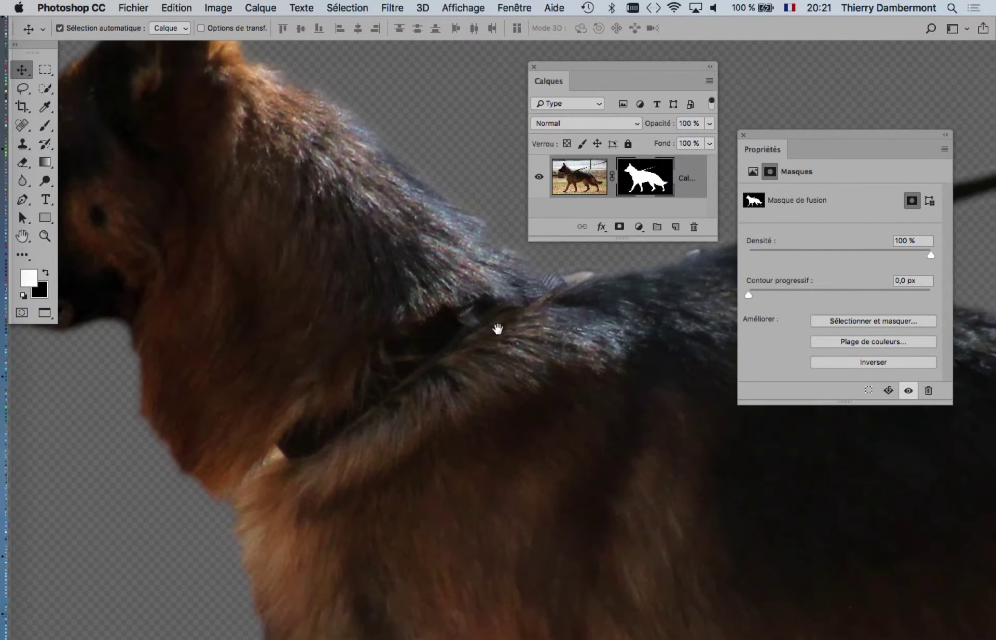
scroll(498, 329, down, 5)
scroll(478, 341, down, 3)
scroll(451, 302, down, 2)
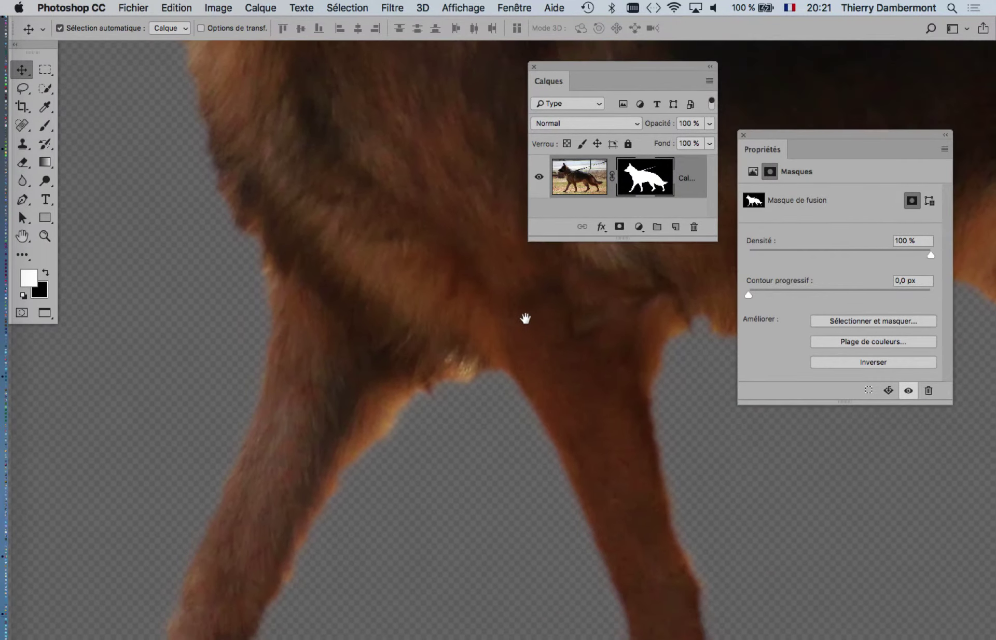
scroll(525, 318, down, 5)
scroll(520, 337, right, 3)
scroll(427, 375, right, 2)
scroll(518, 373, right, 3)
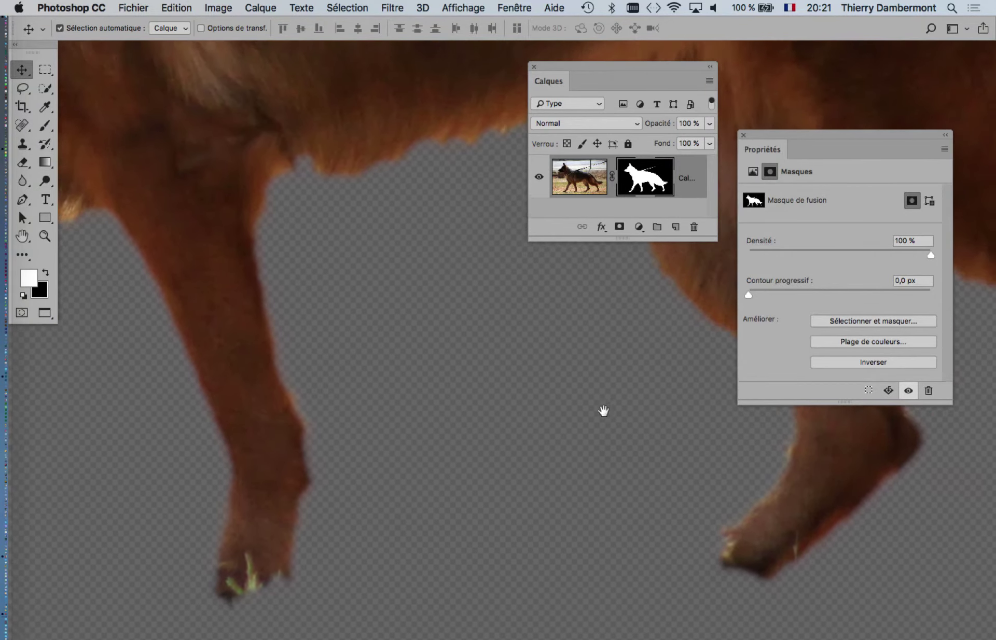
scroll(603, 410, right, 3)
scroll(530, 447, up, 3)
scroll(600, 440, up, 3)
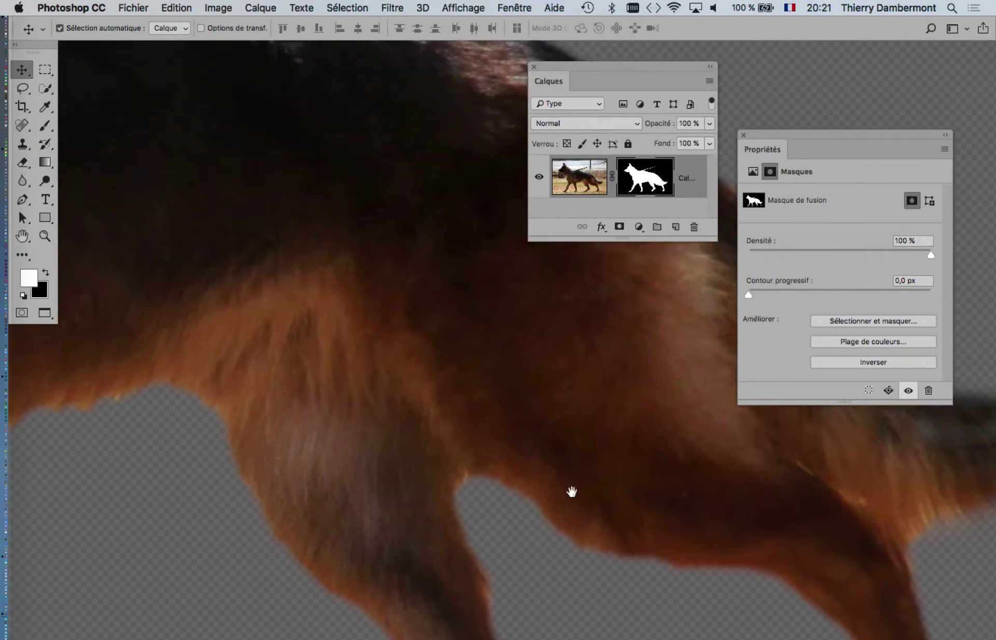
scroll(571, 489, up, 2)
scroll(596, 470, right, 2)
scroll(492, 447, up, 2)
scroll(675, 455, left, 5)
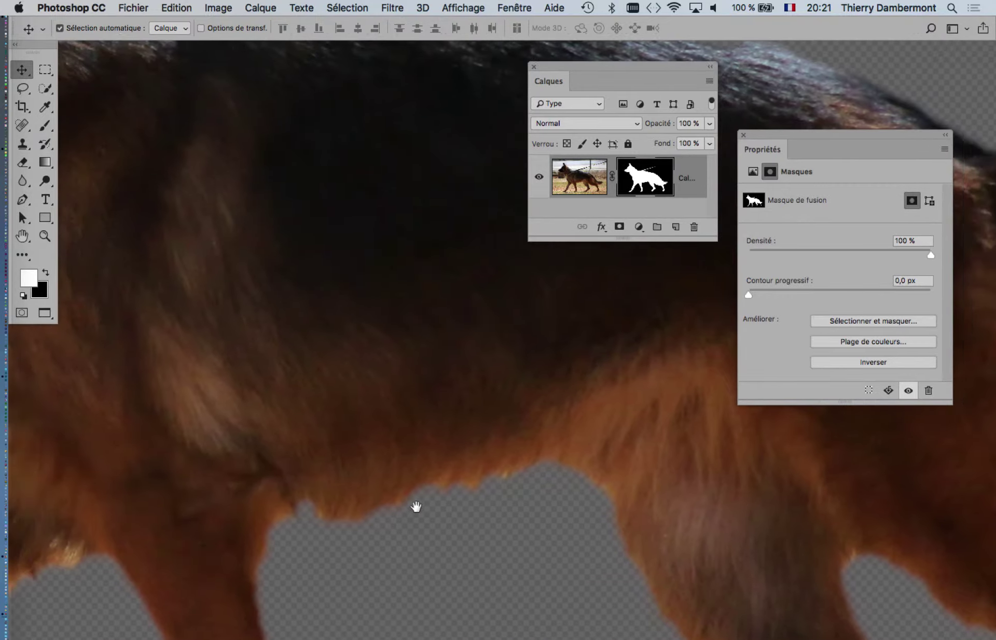
scroll(416, 509, left, 1)
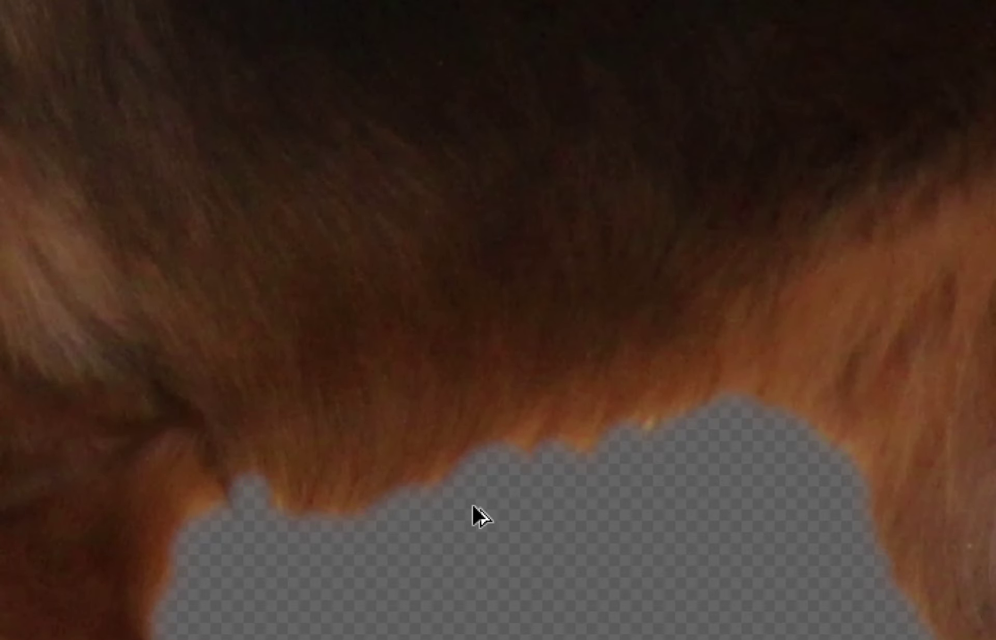
Zoom out to view the whole cut-out German shepherd on transparency.
scroll(487, 360, down, 3)
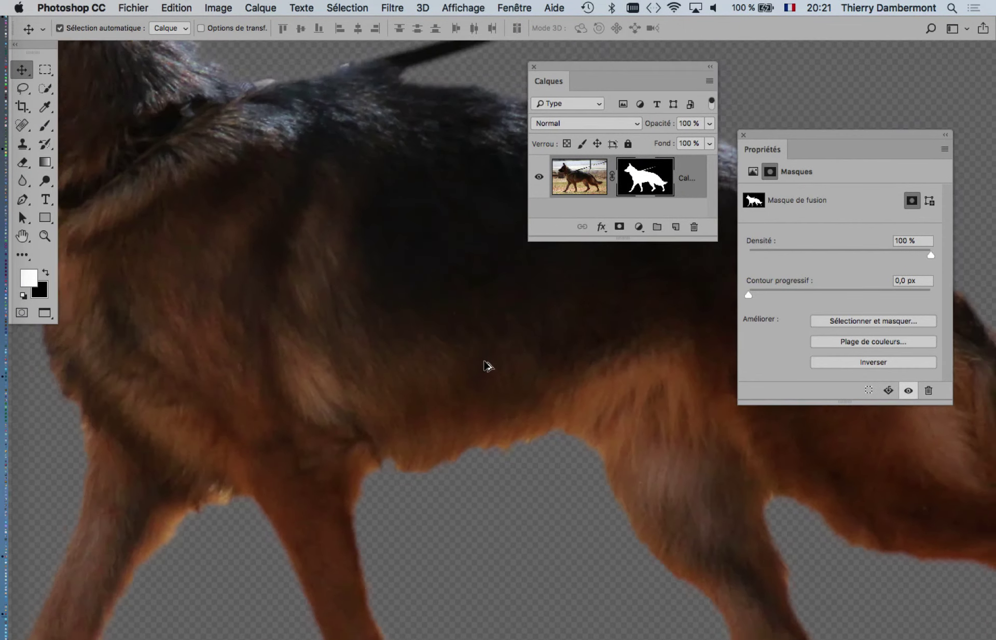
scroll(485, 362, down, 2)
scroll(485, 362, down, 2)
scroll(487, 373, down, 1)
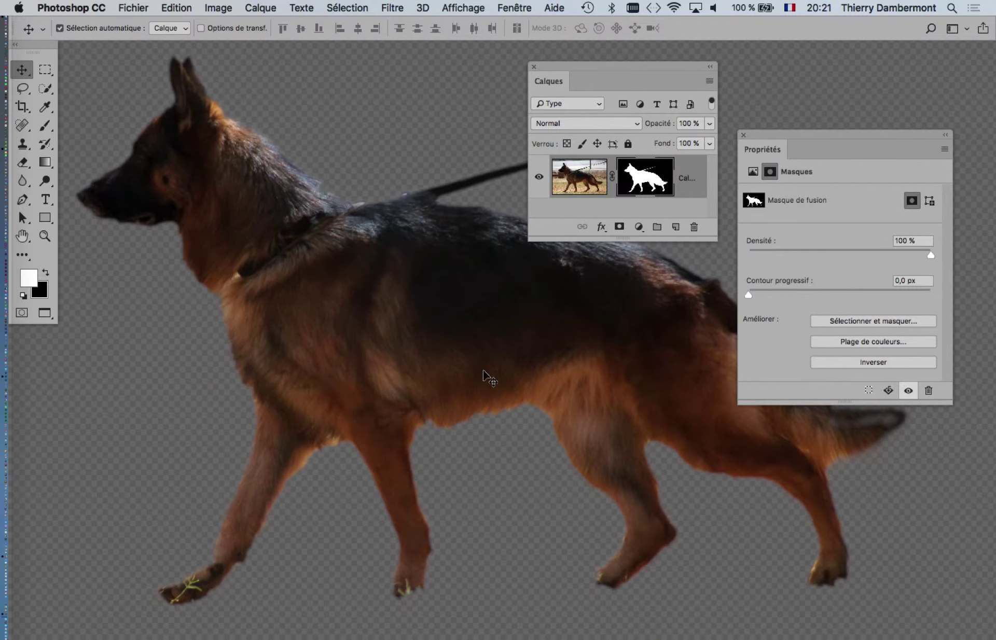
Save As a new PSD in detourages-complexes-avril-2019, renaming it toward '…amélioration du masque'.
click(133, 7)
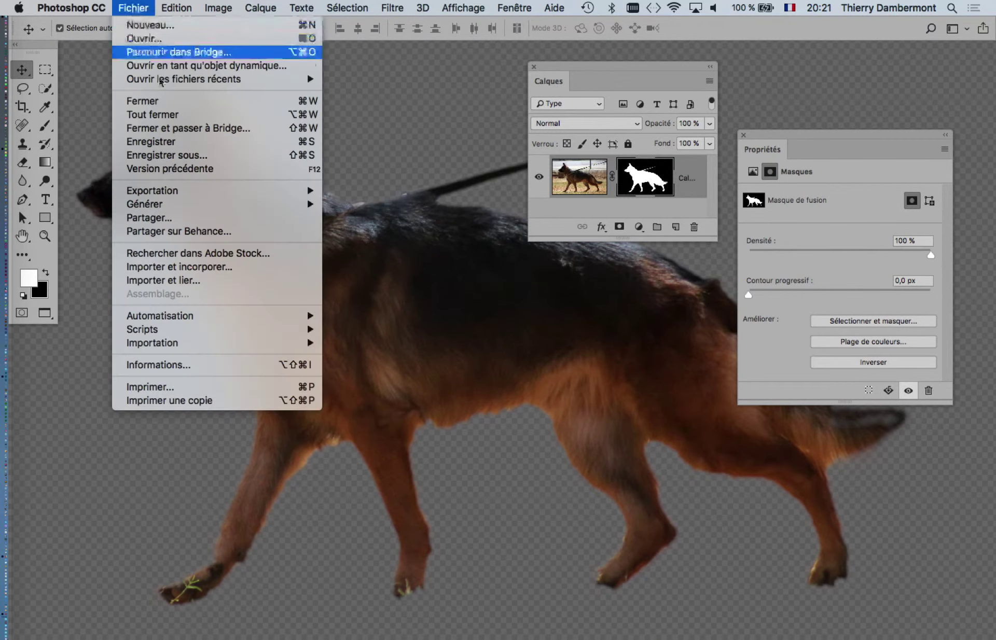
click(185, 161)
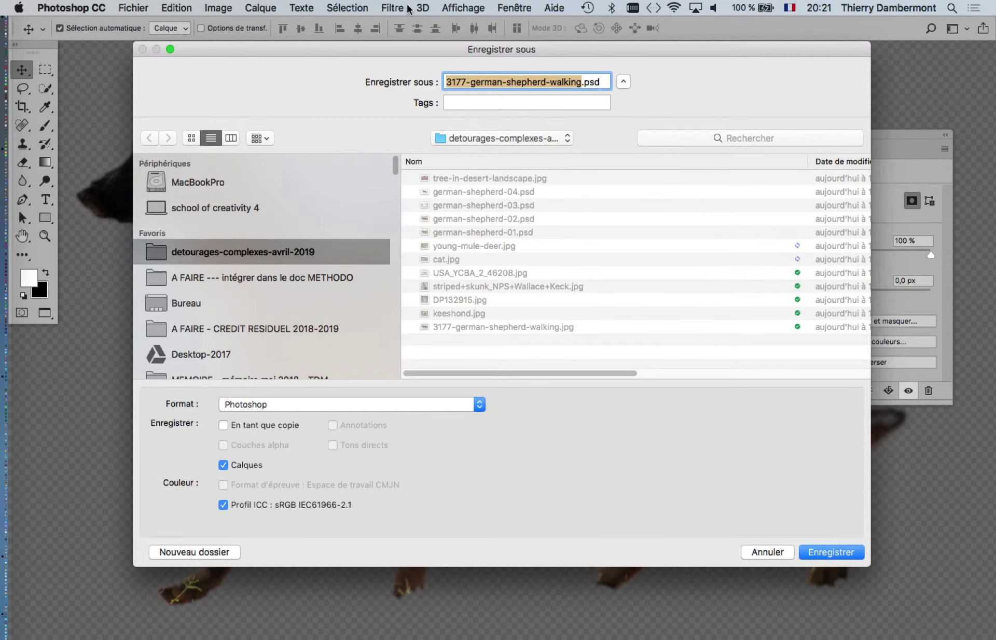
click(365, 9)
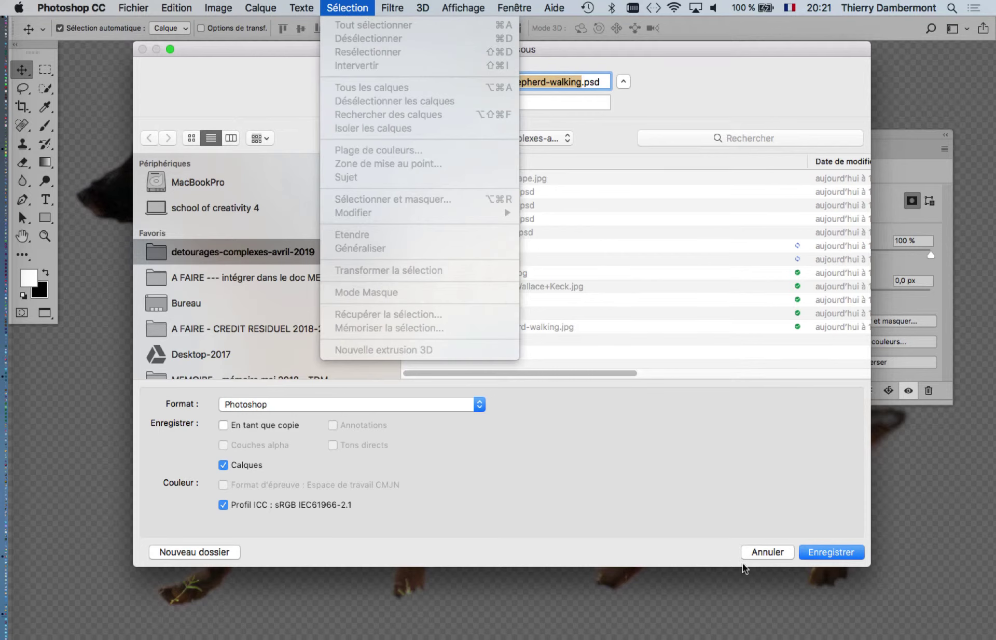
click(769, 550)
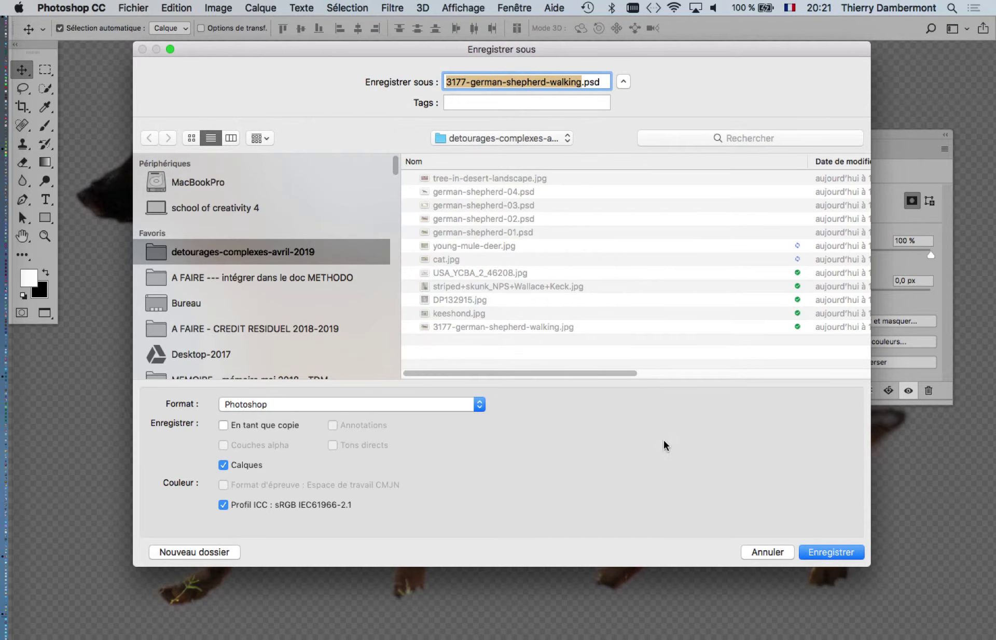
click(569, 83)
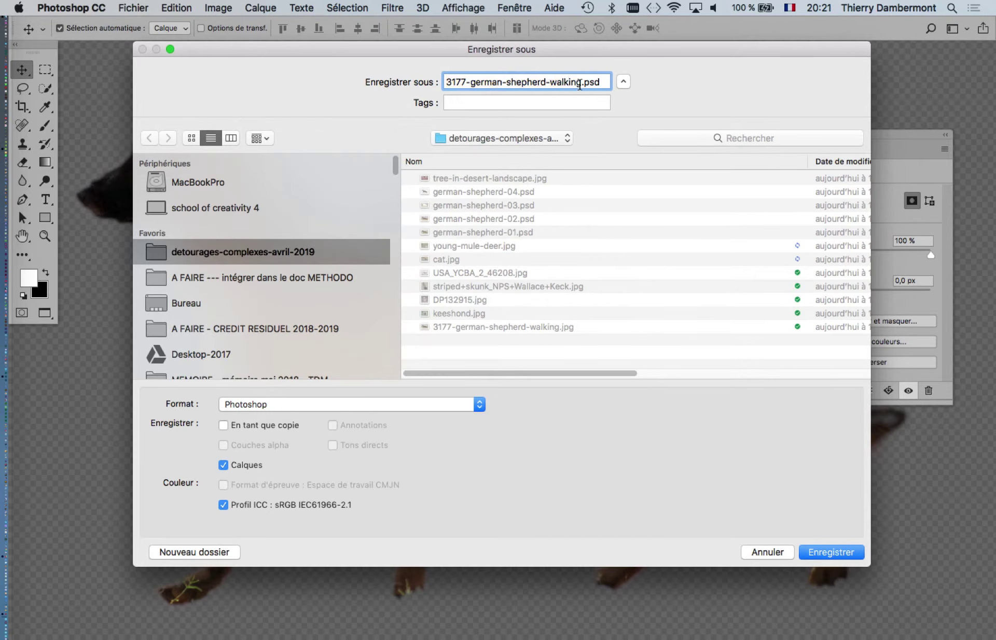
drag(579, 85, 442, 83)
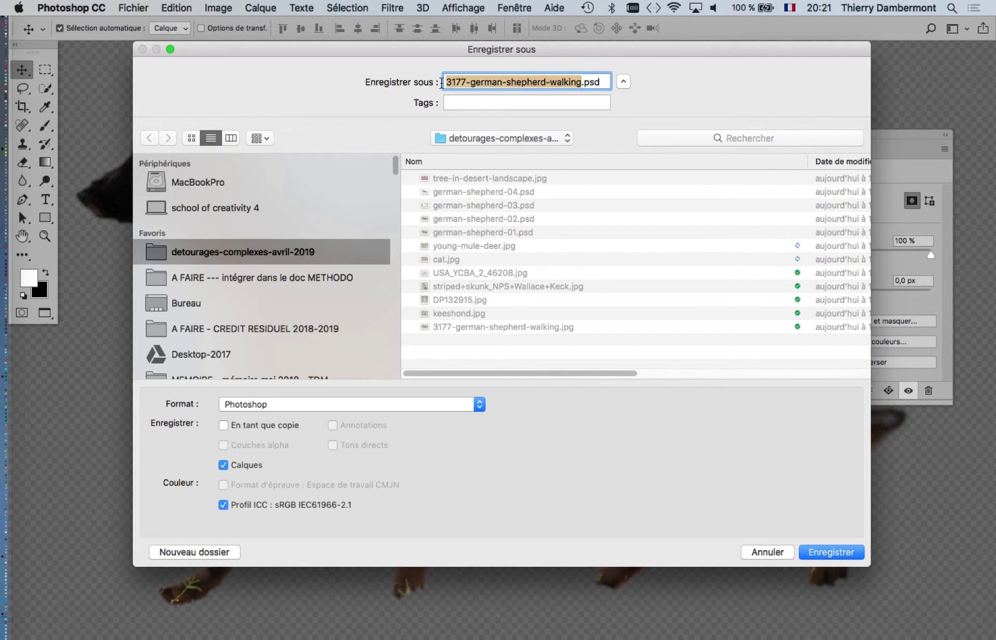
text(technique séle)
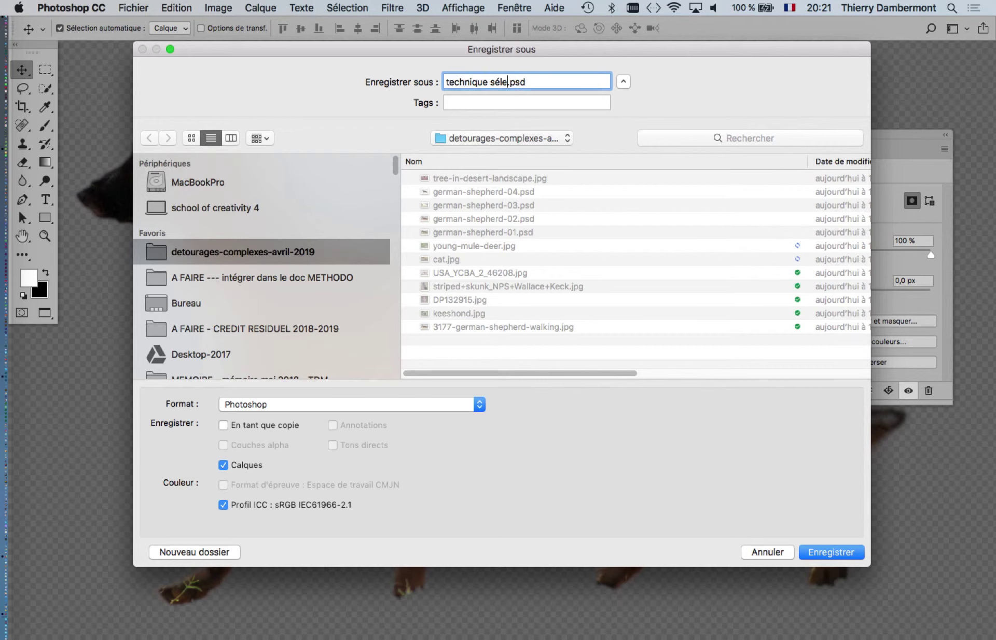
text(nner et masquer p)
text(uis )
text(élio)
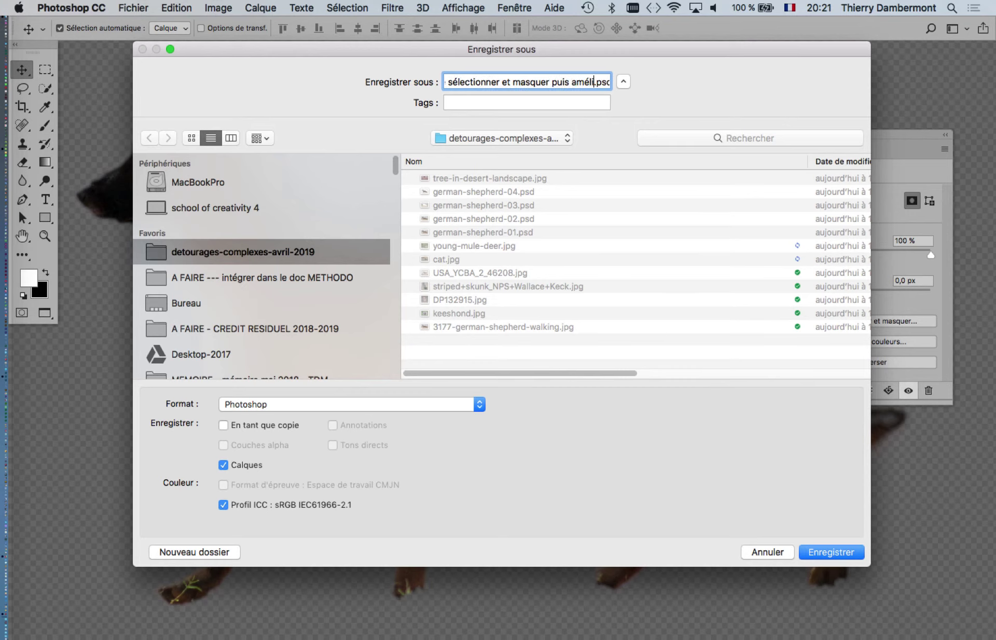
text(ration du masqu)
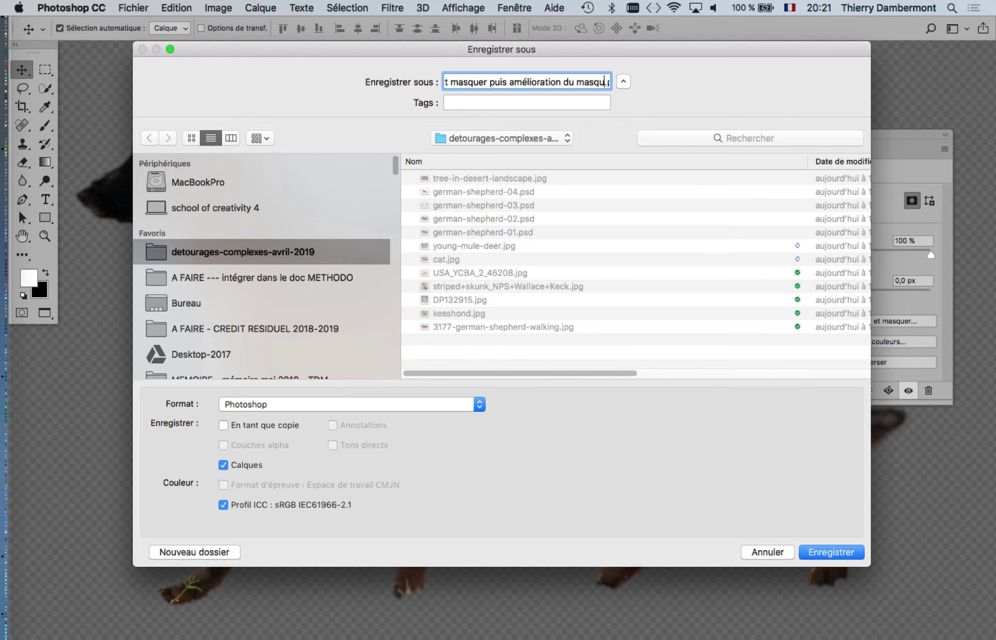
text(e)
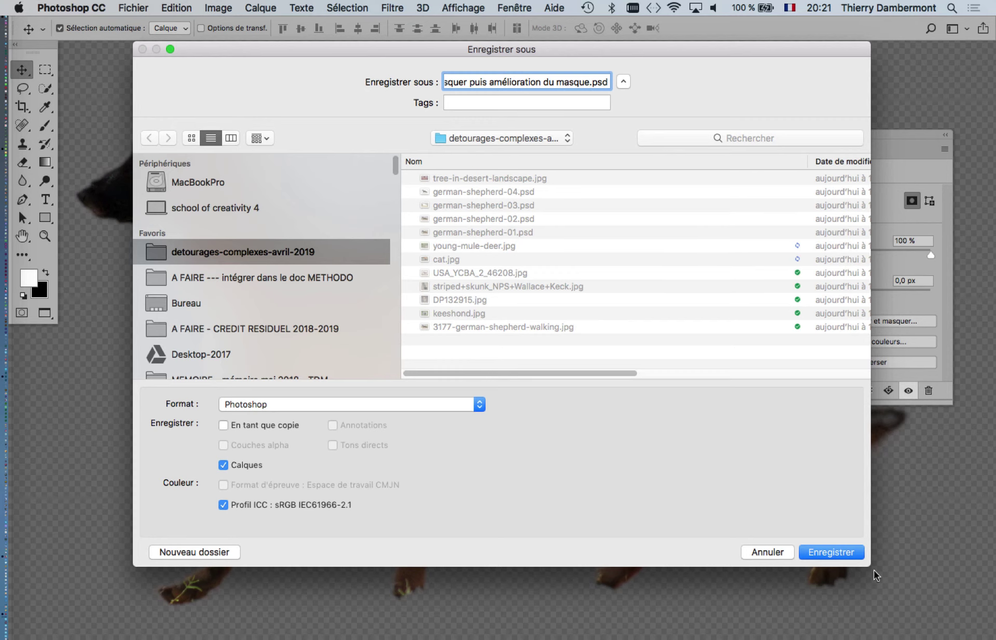